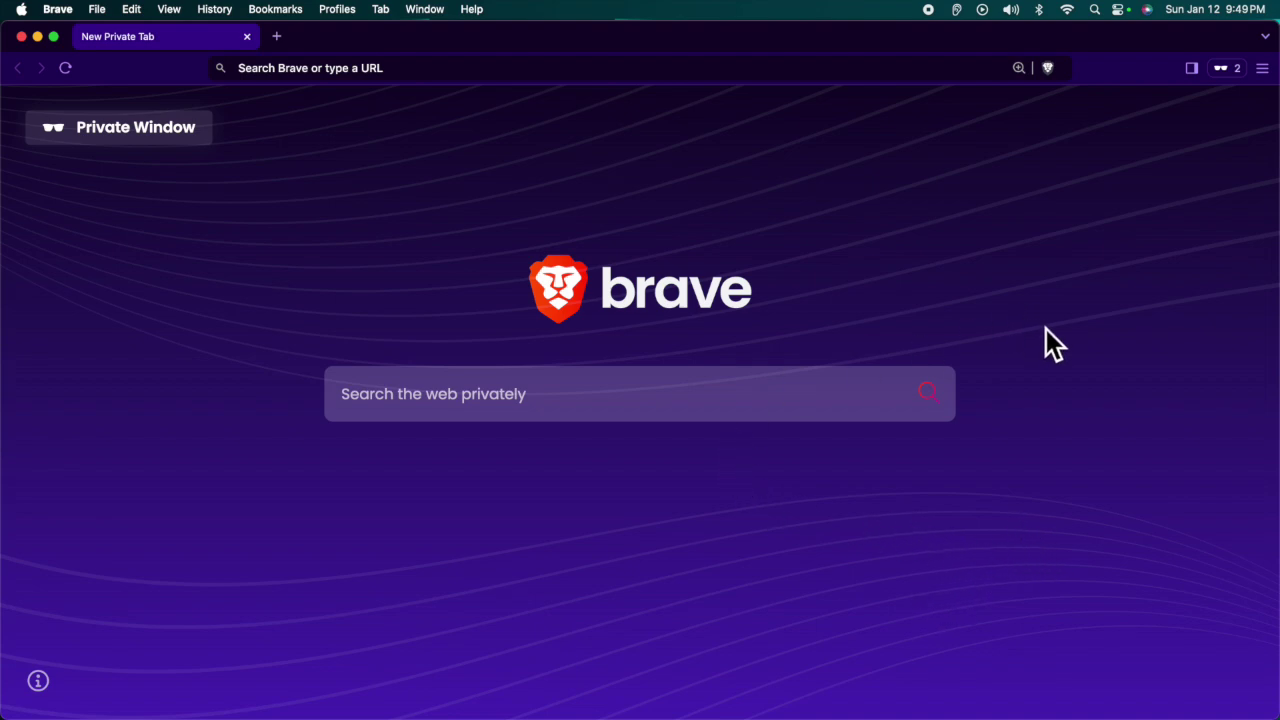
Load icloud.com in the private tab and scroll through its landing page.
click(446, 70)
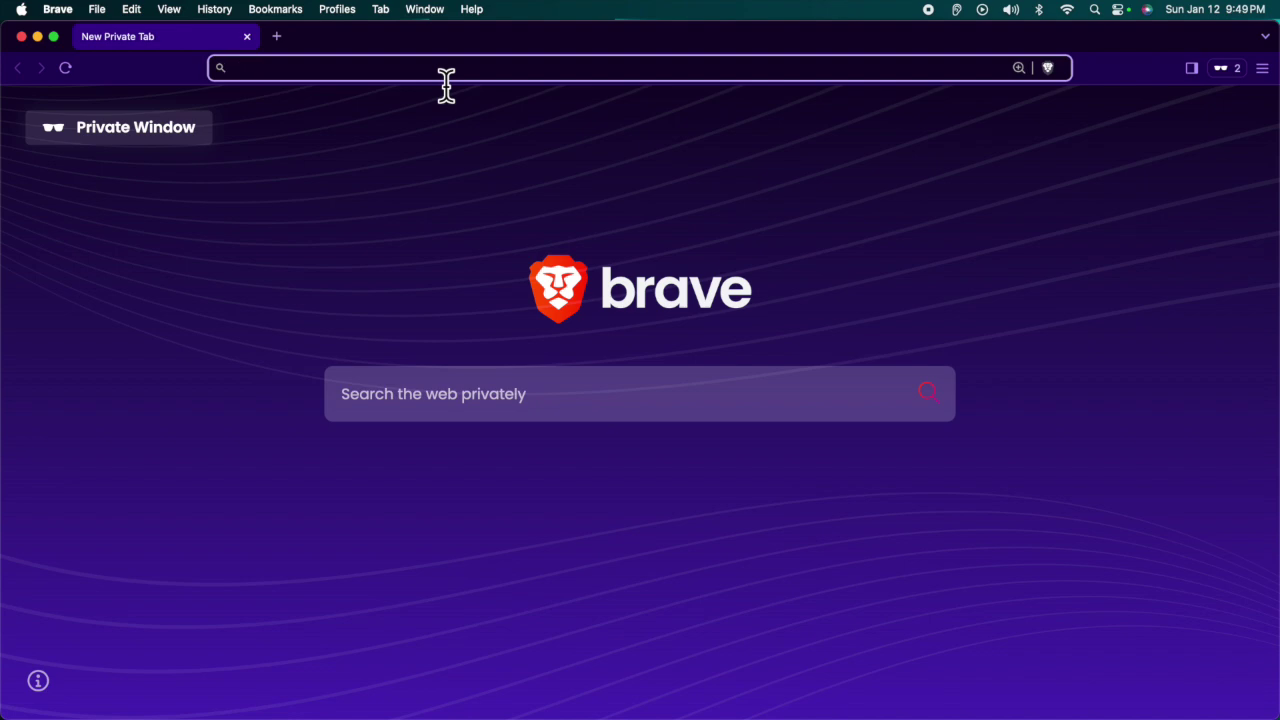
text(icloud)
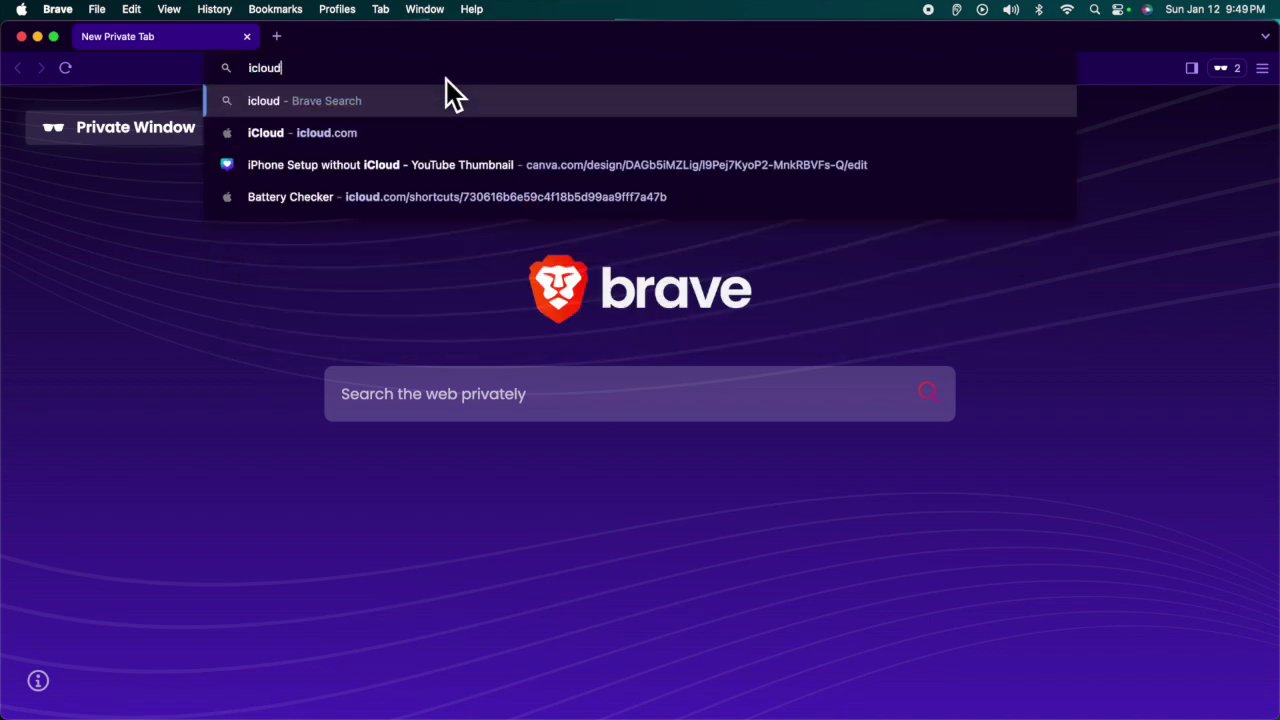
text(.com)
key(Return)
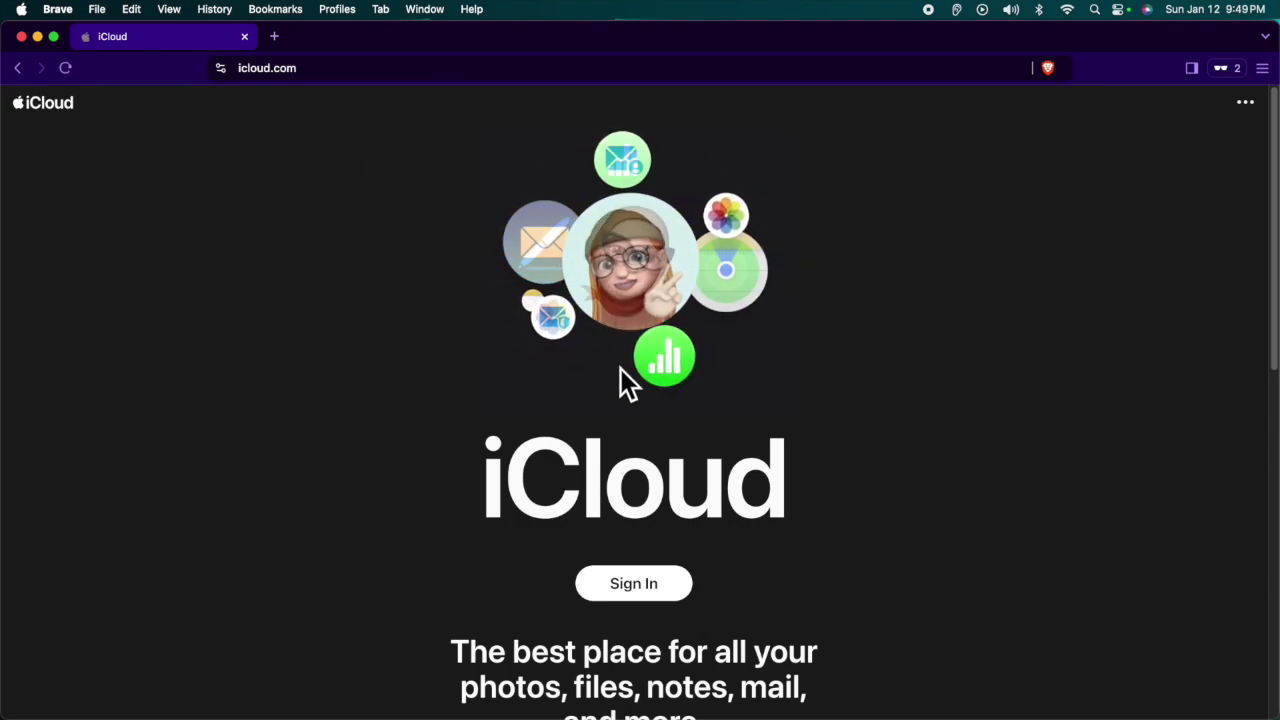
scroll(757, 527, down, 1)
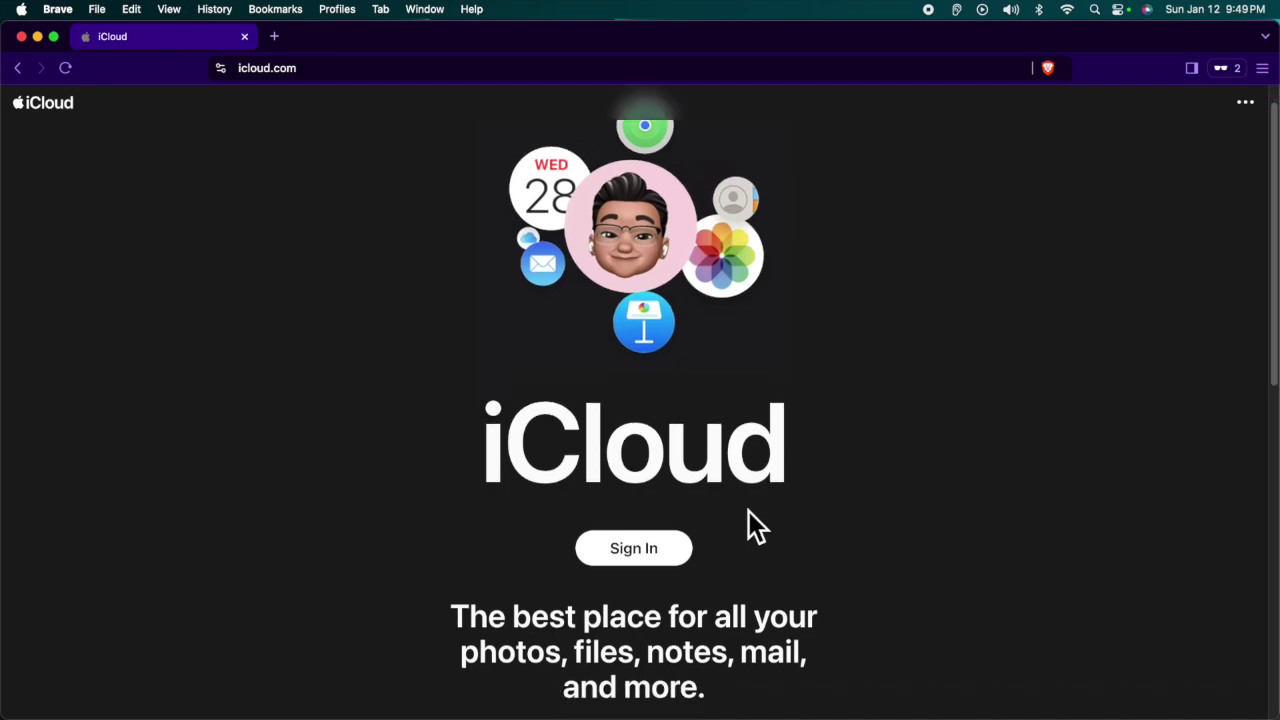
scroll(748, 511, down, 5)
scroll(740, 511, down, 1)
scroll(680, 468, up, 5)
scroll(691, 443, up, 2)
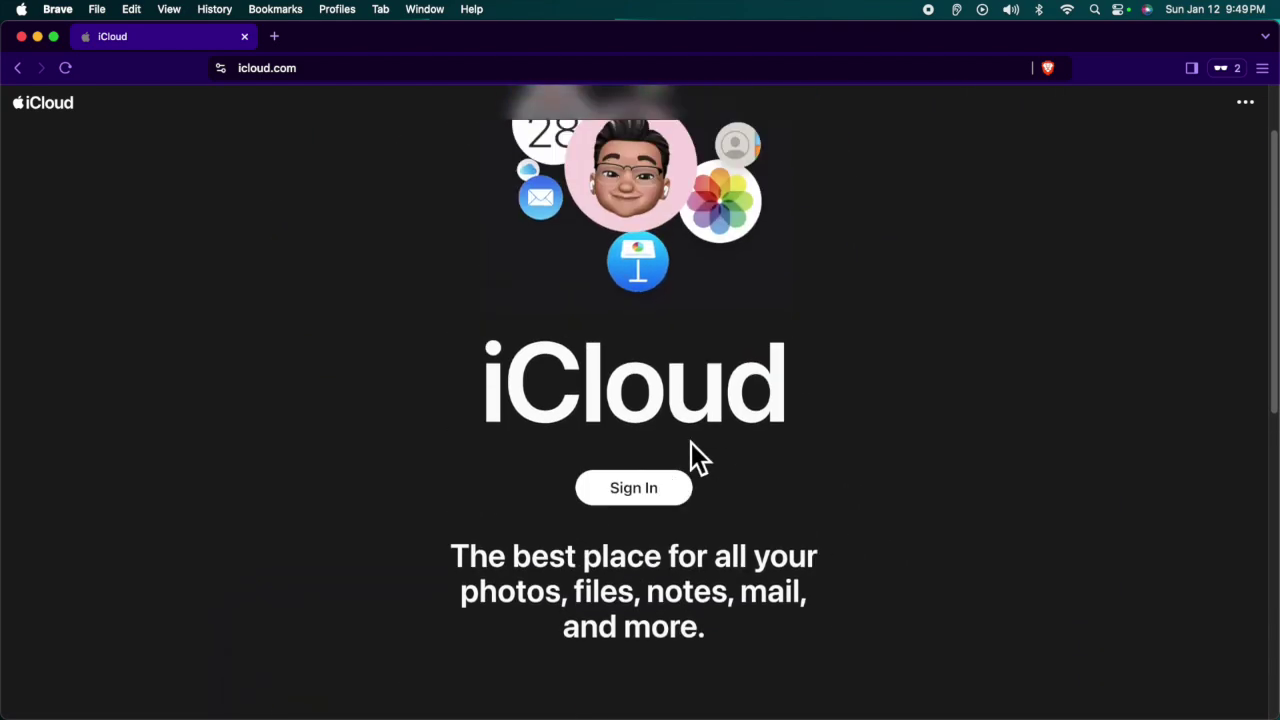
scroll(697, 458, up, 3)
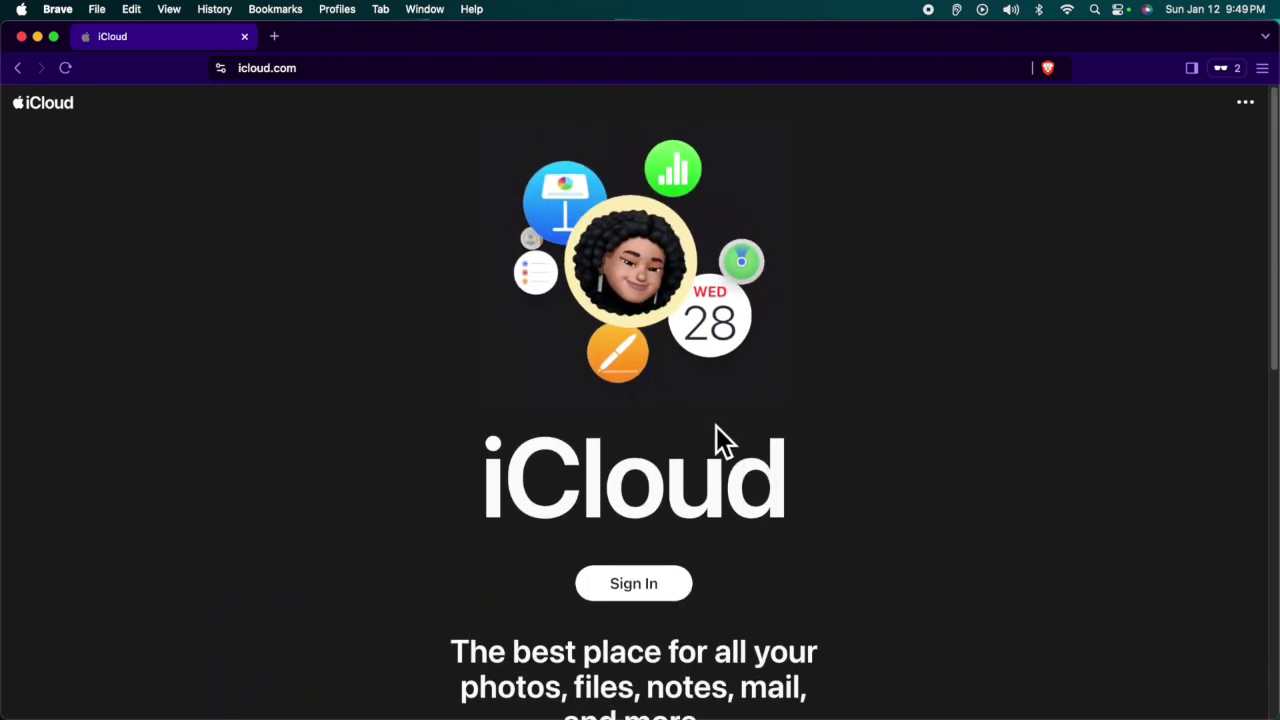
Open the iCloud sign-in form and enter the Apple Account email address.
click(636, 587)
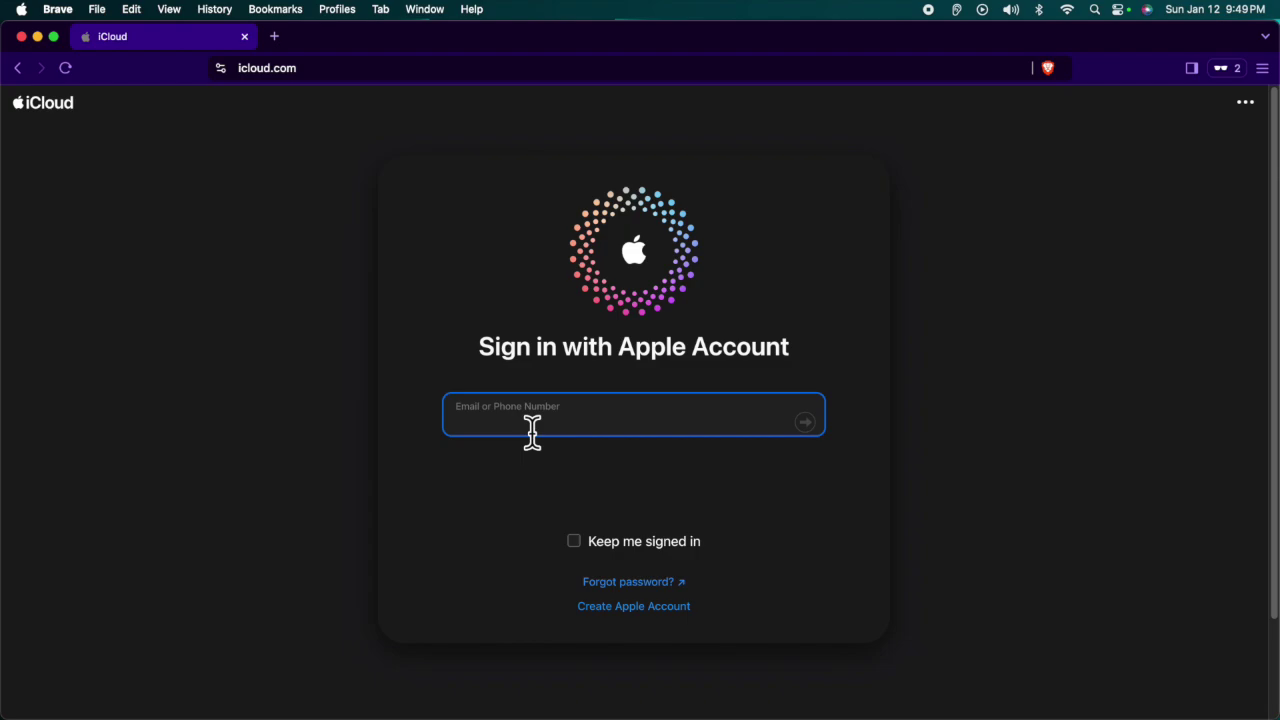
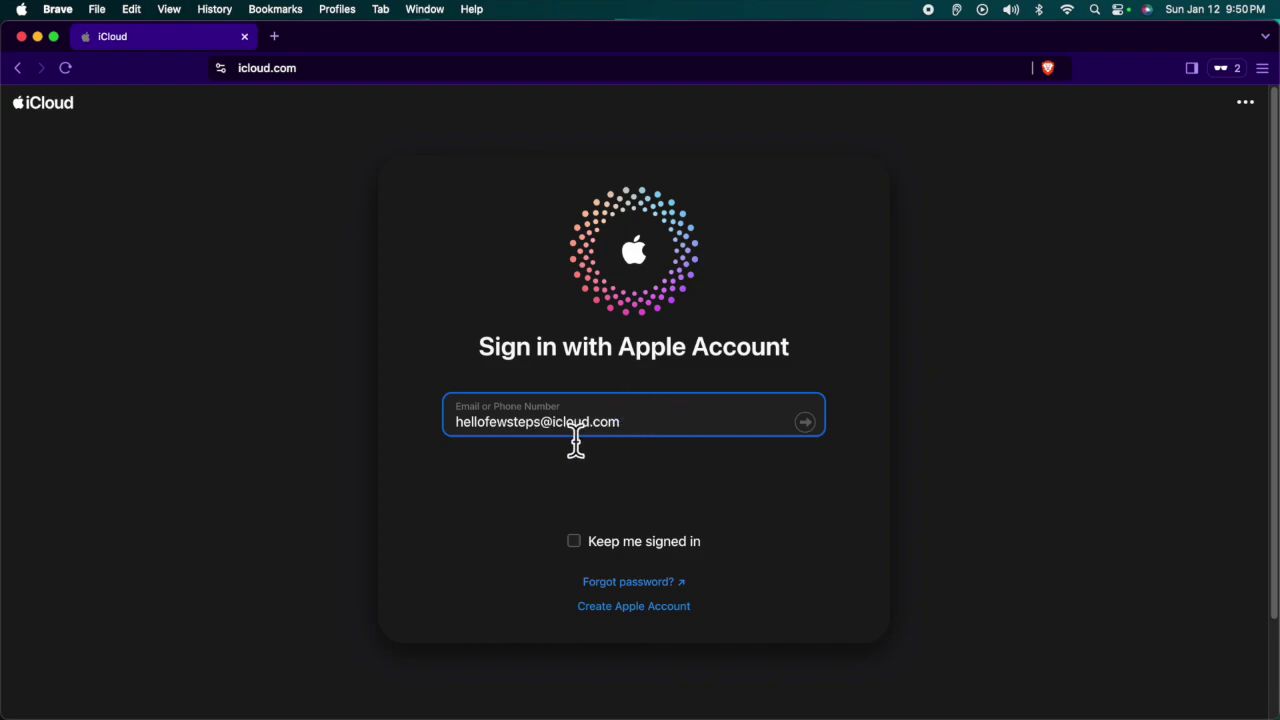
drag(555, 426, 624, 424)
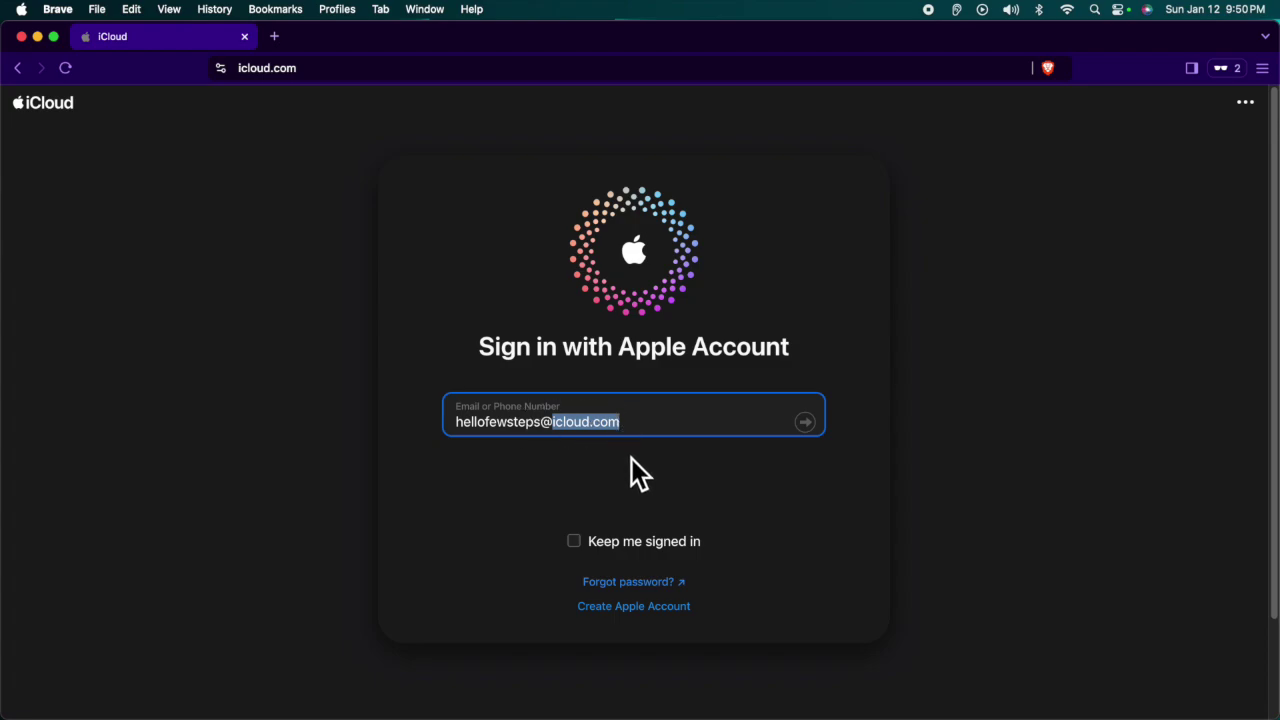
Check the typed email address and place the cursor at its end.
click(594, 471)
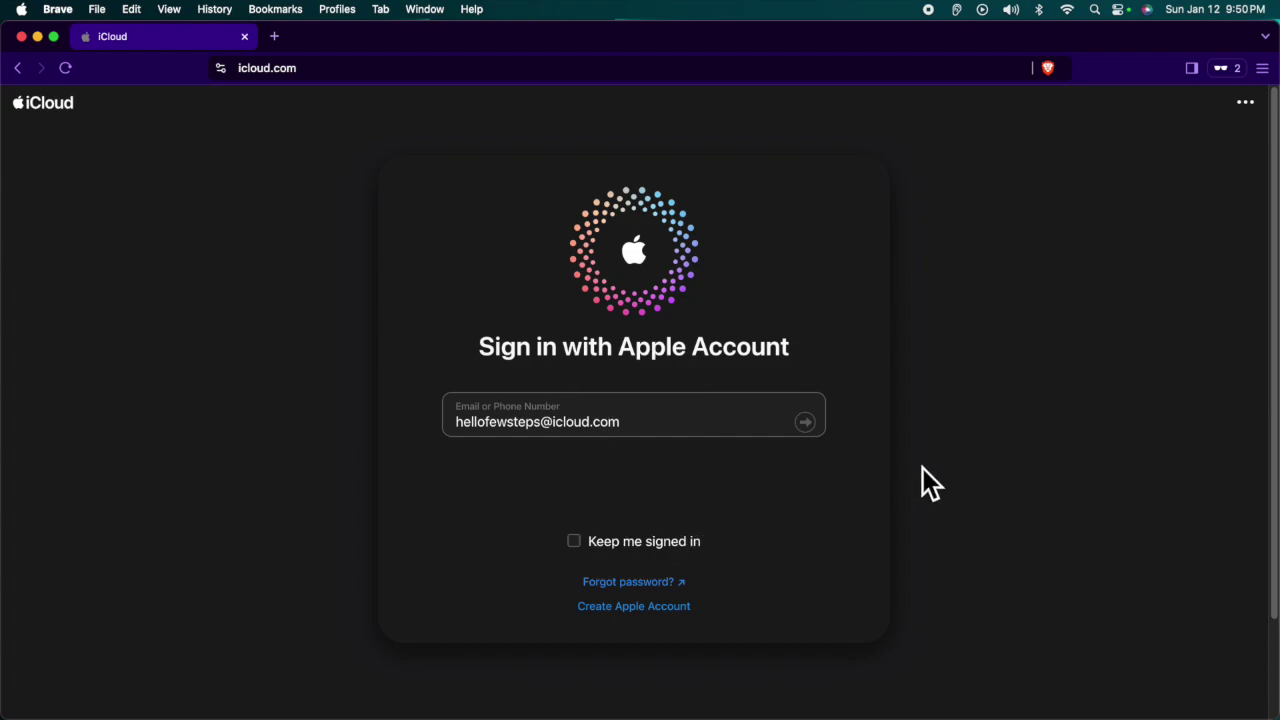
triple_click(462, 420)
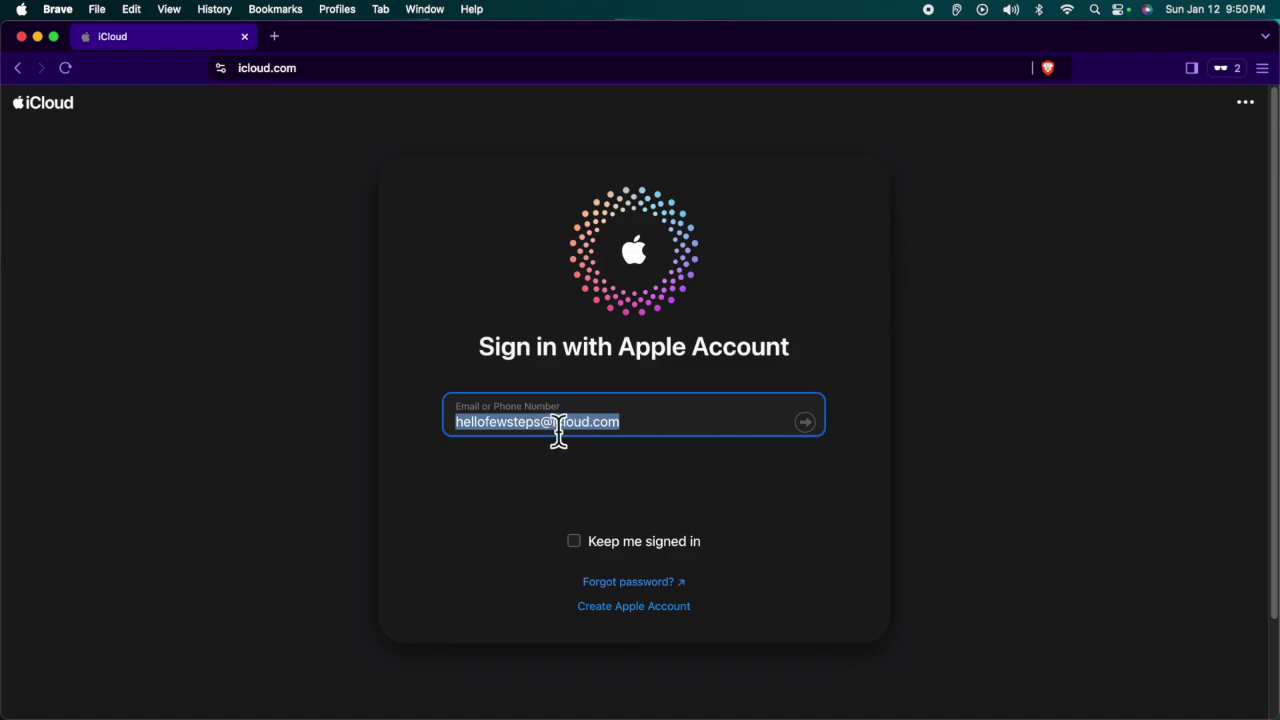
click(608, 428)
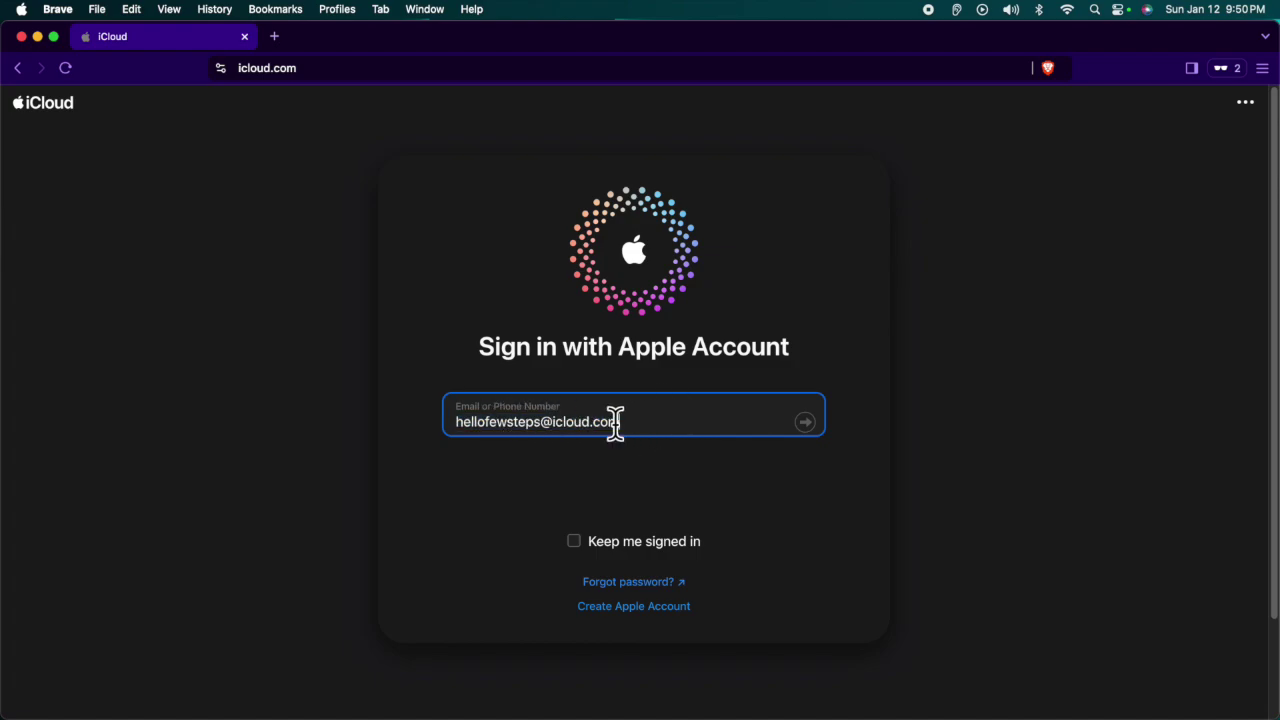
drag(637, 428, 443, 430)
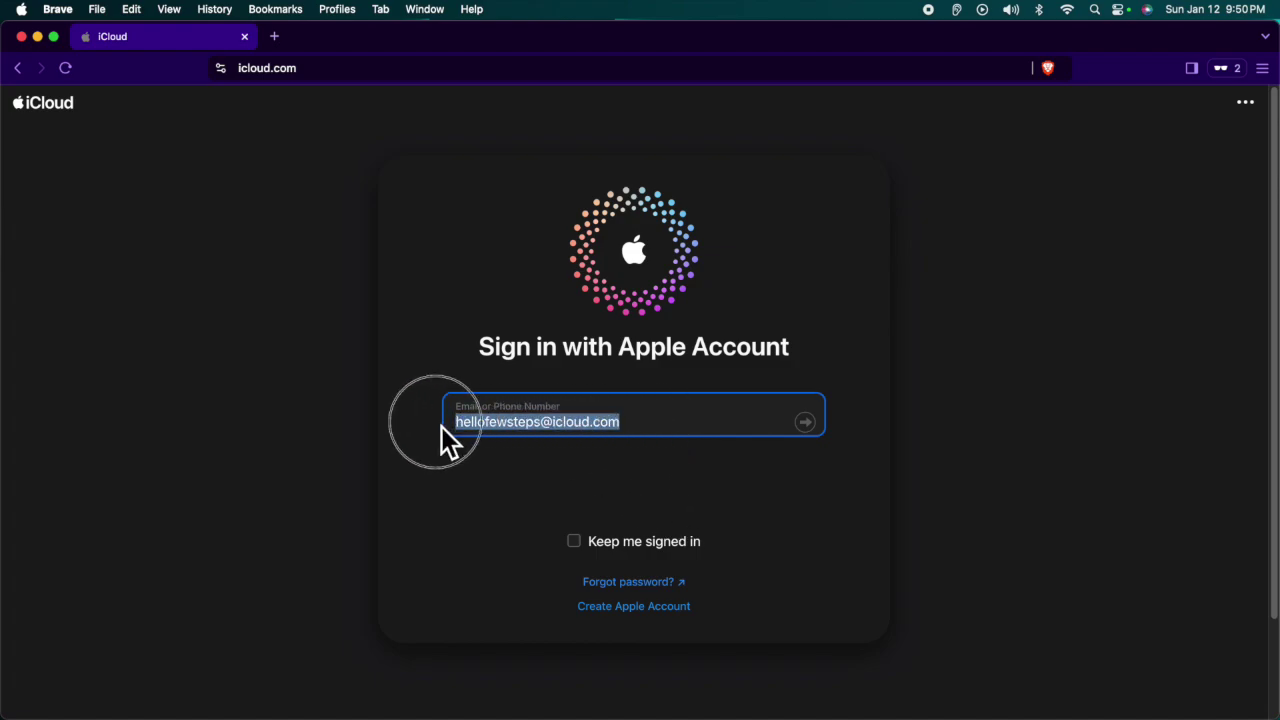
click(573, 432)
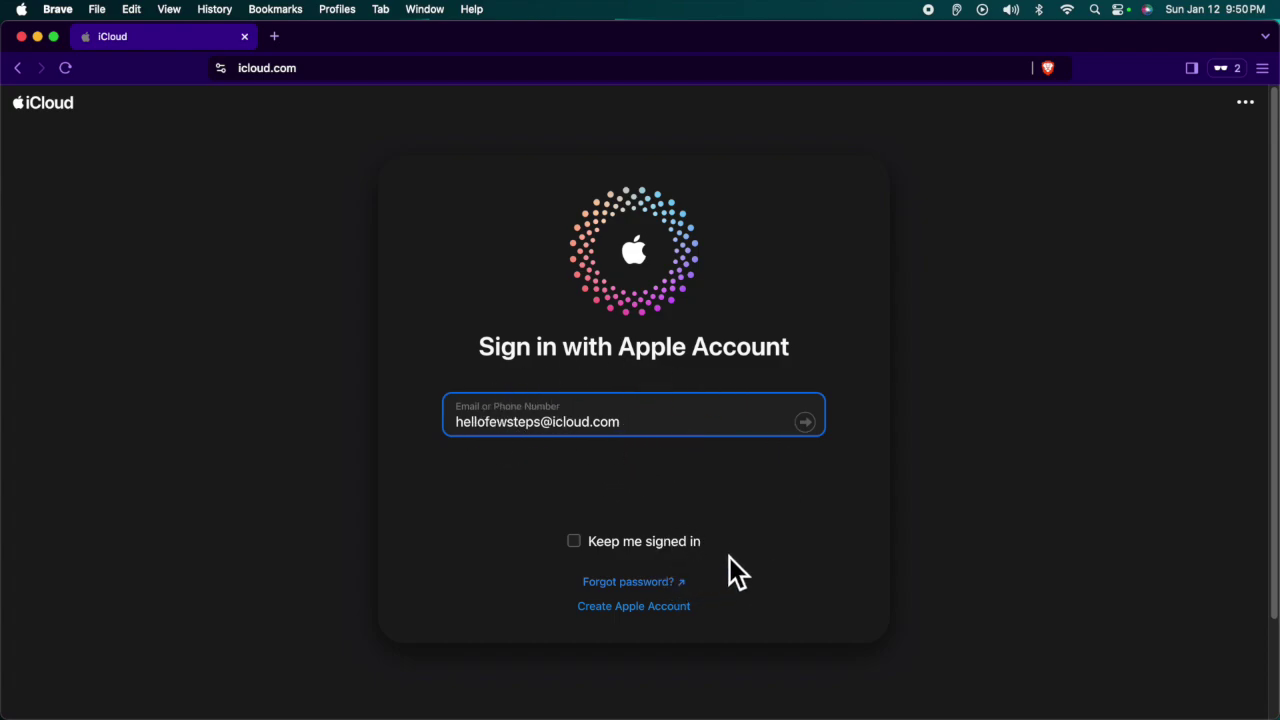
click(755, 432)
Submit the email and type the account password into the Password field.
key(Return)
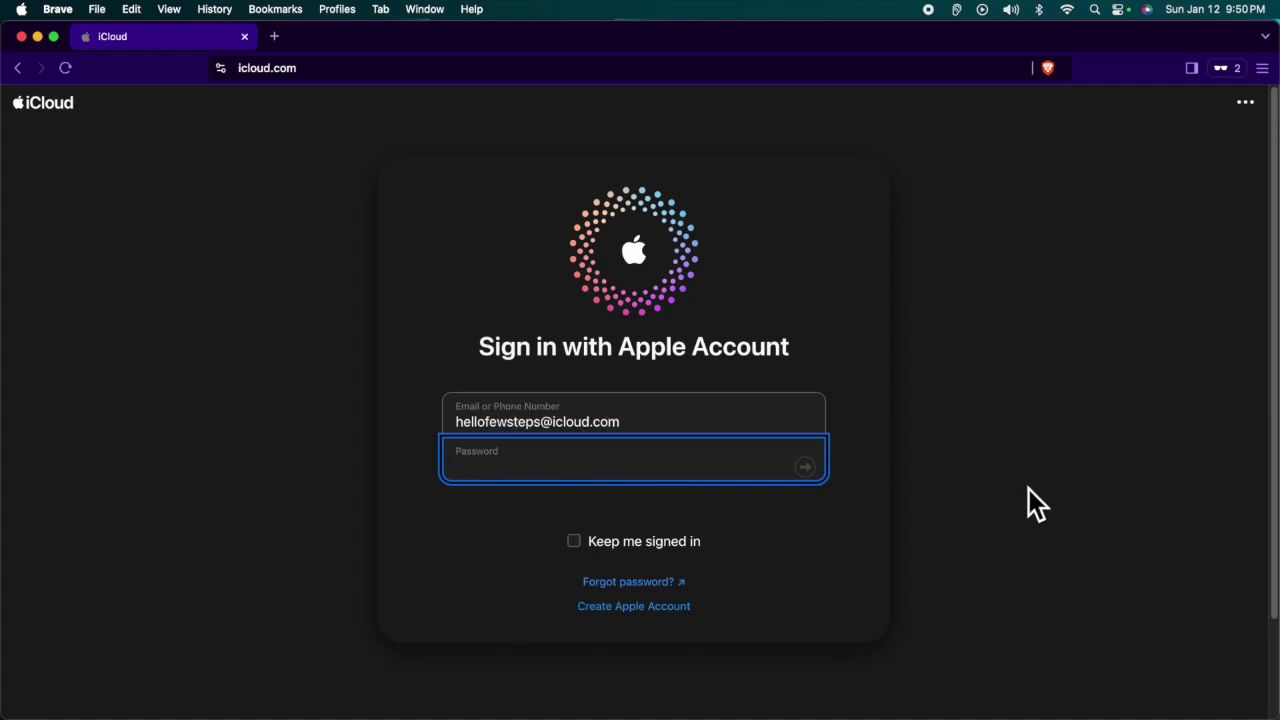
text(••)
text(••)
text(•••)
Submit the password, narrow Brave to reveal the mirrored iPhone, and enter the six-digit verification code.
key(Return)
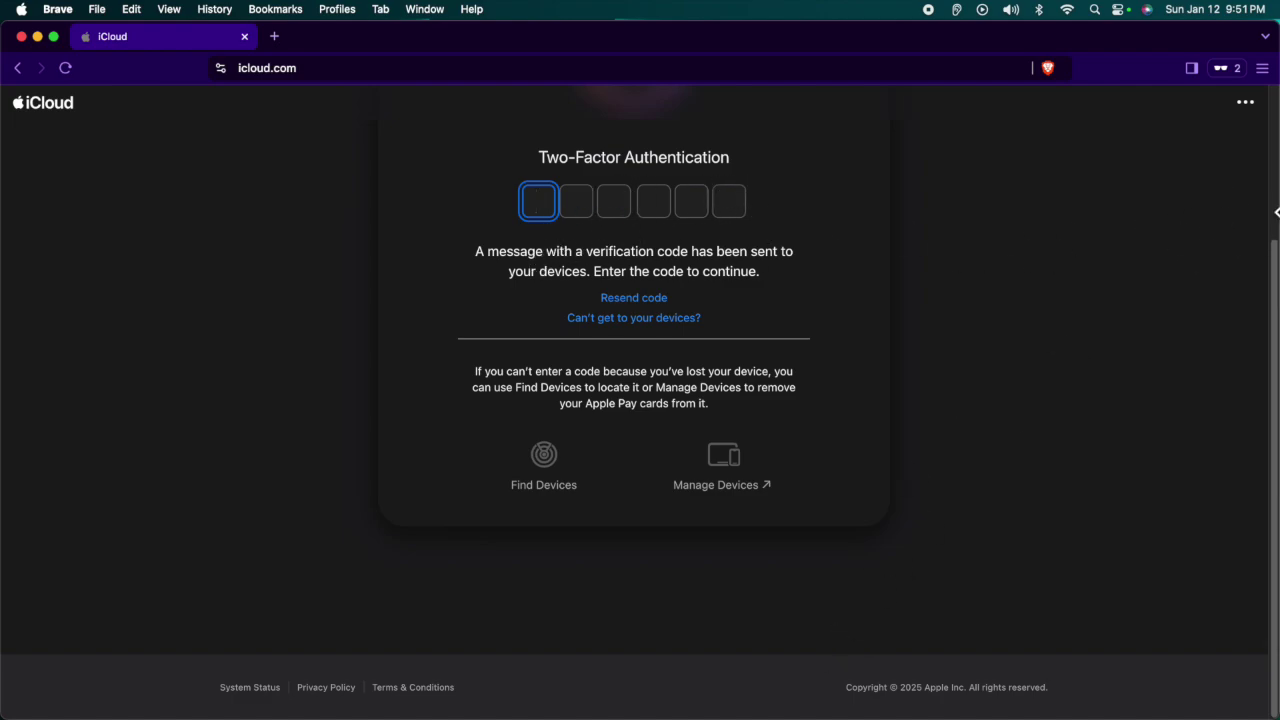
click(1270, 213)
drag(1270, 213, 902, 213)
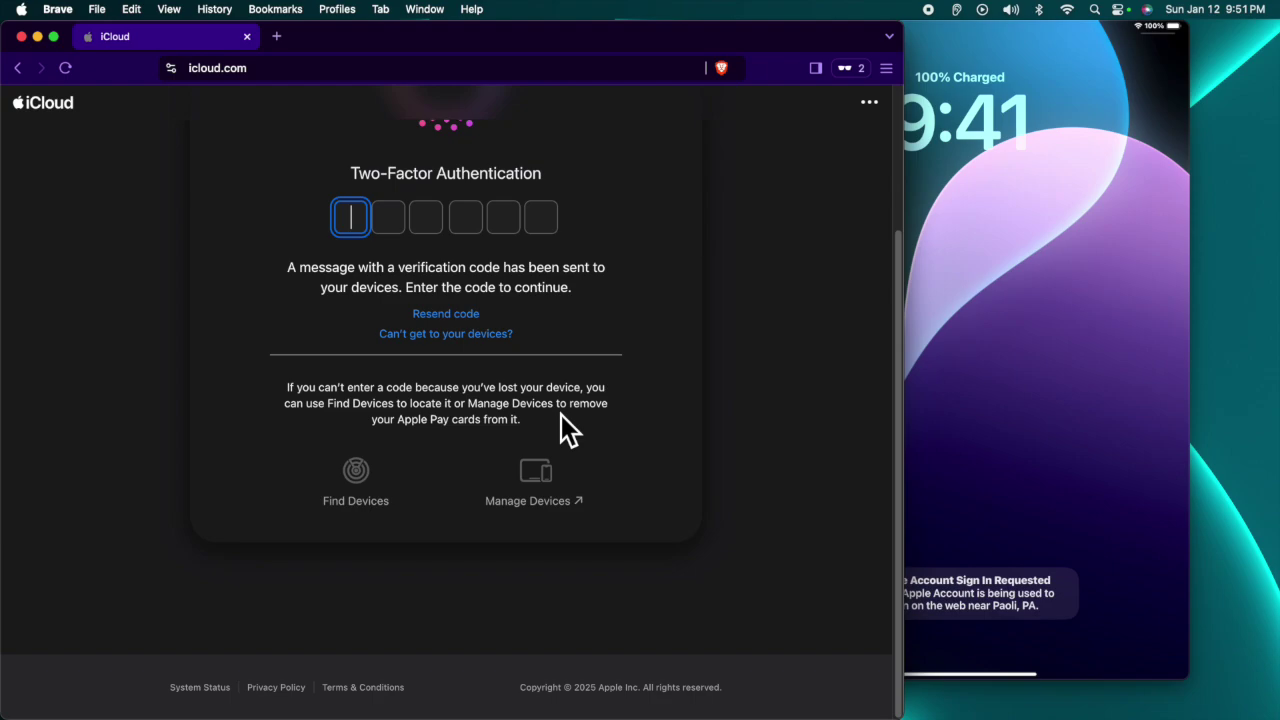
click(357, 252)
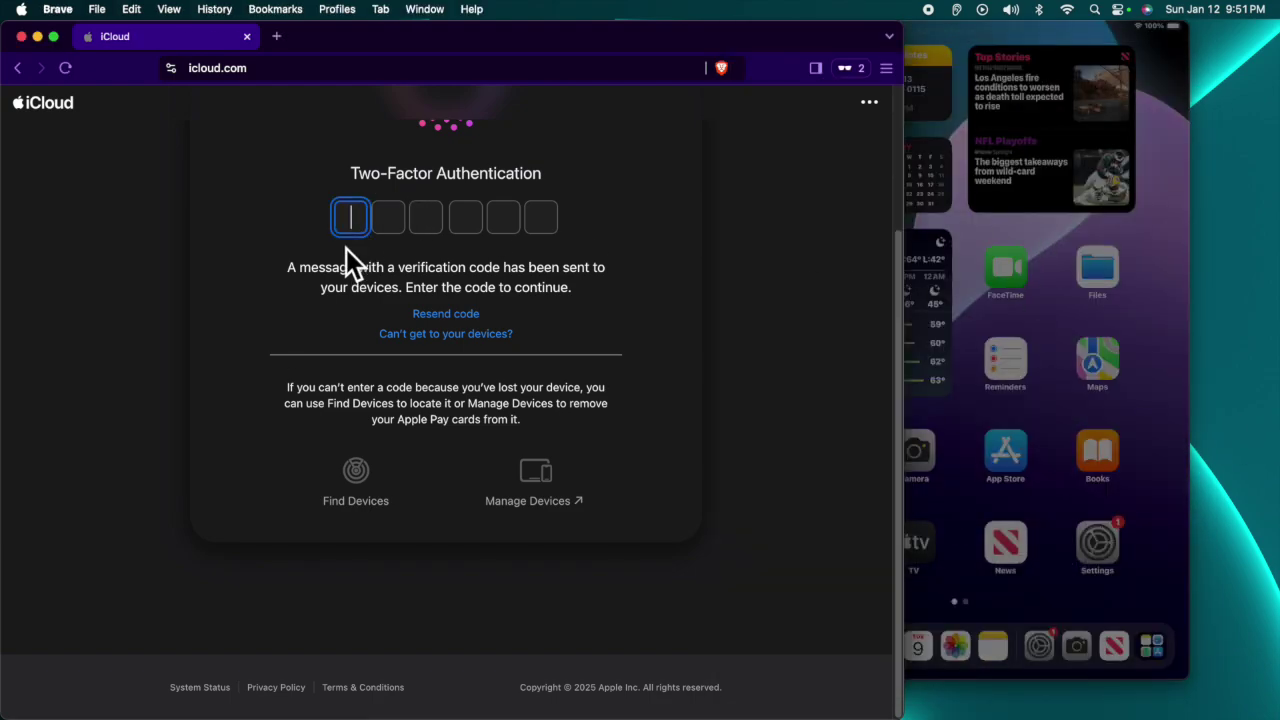
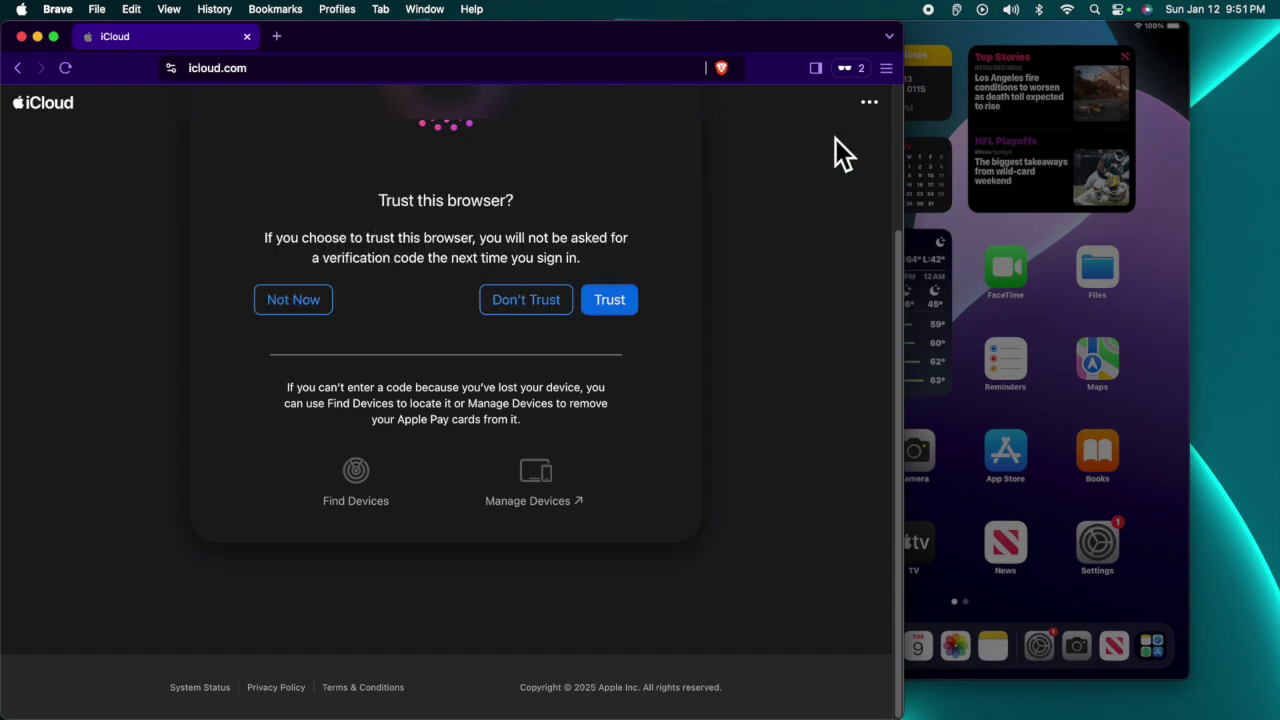
Trust this browser and maximise Brave to show the Photos, Mail and Drive dashboard.
click(615, 306)
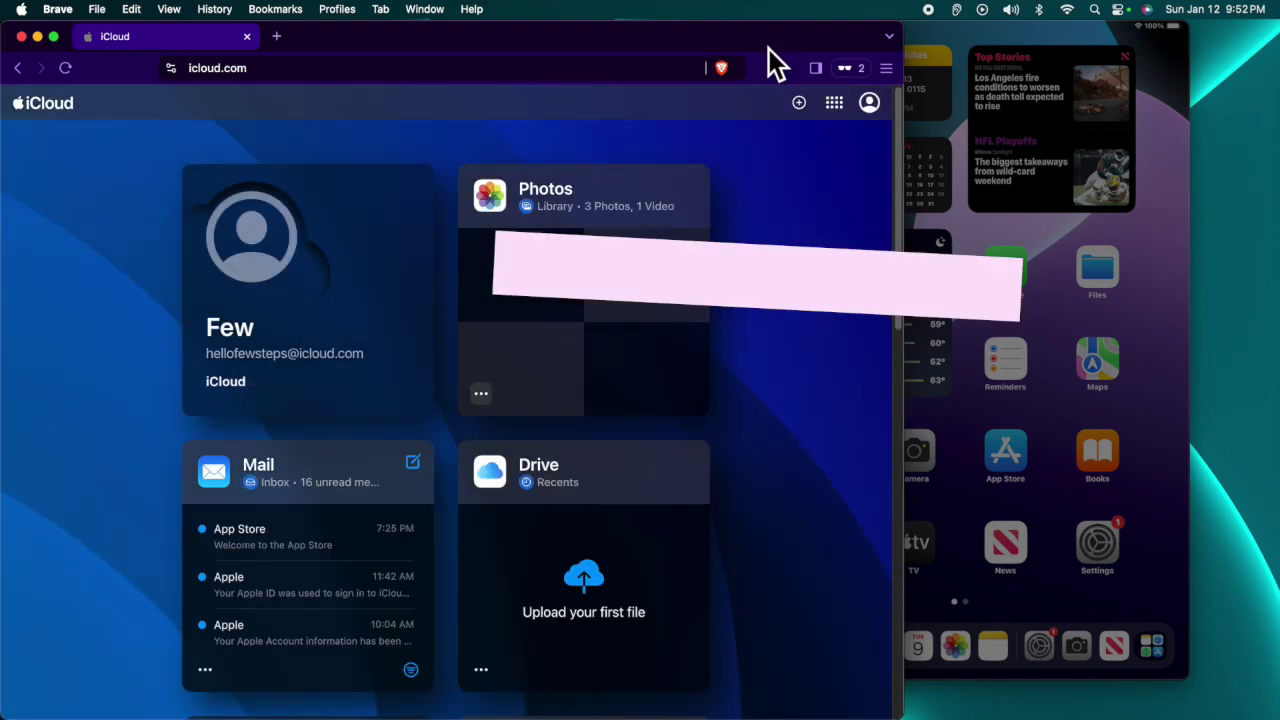
double_click(769, 49)
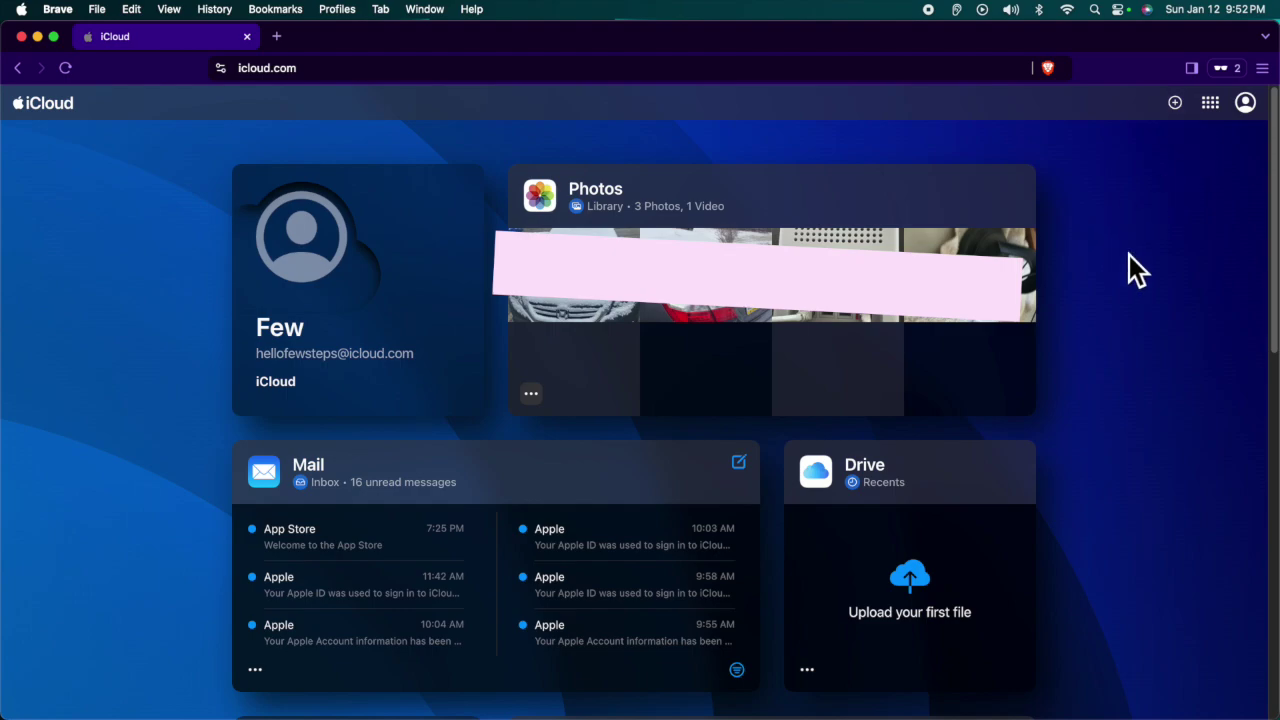
Open, close and reopen the app-grid menu listing Mail, Notes, Pages and other iCloud apps.
click(1211, 103)
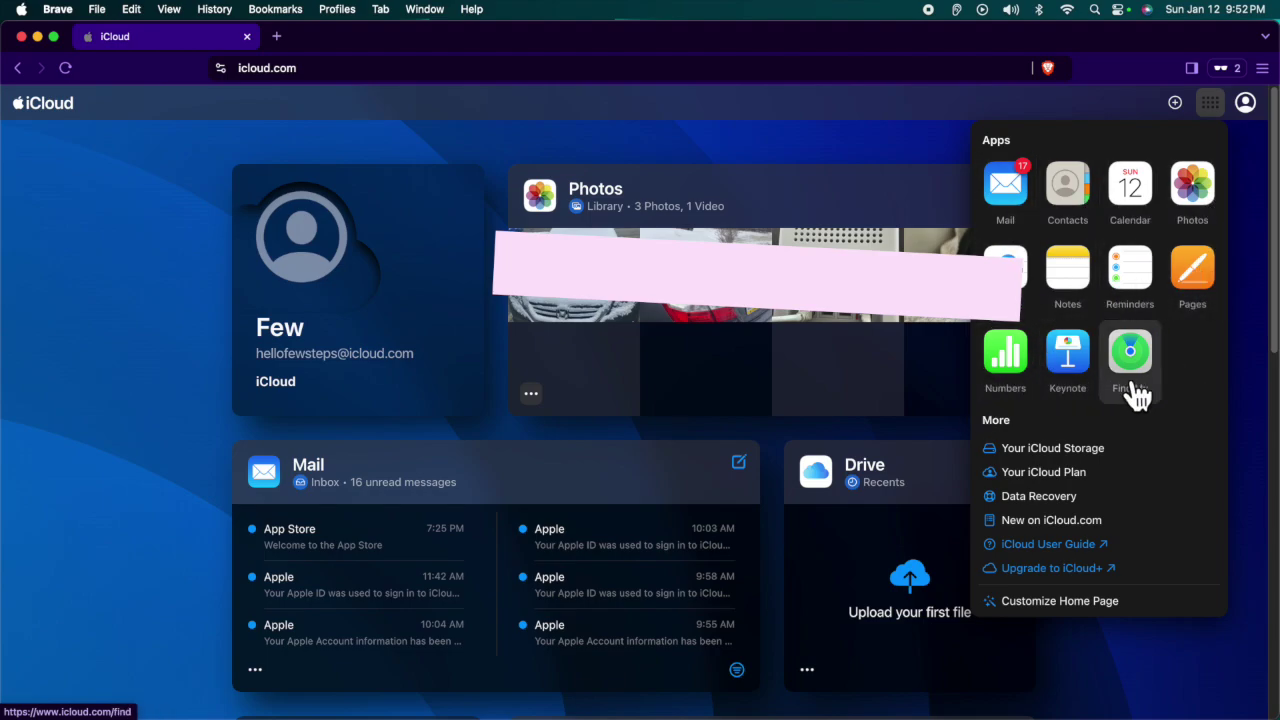
click(1246, 228)
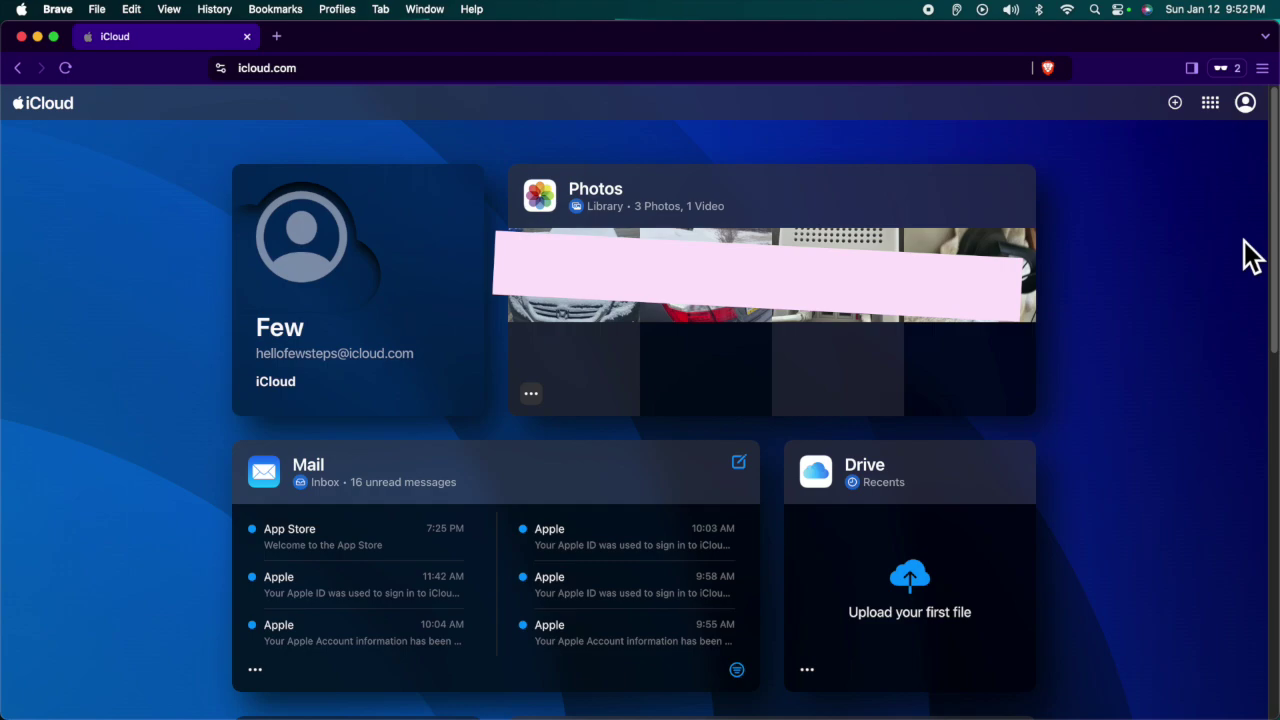
click(1218, 112)
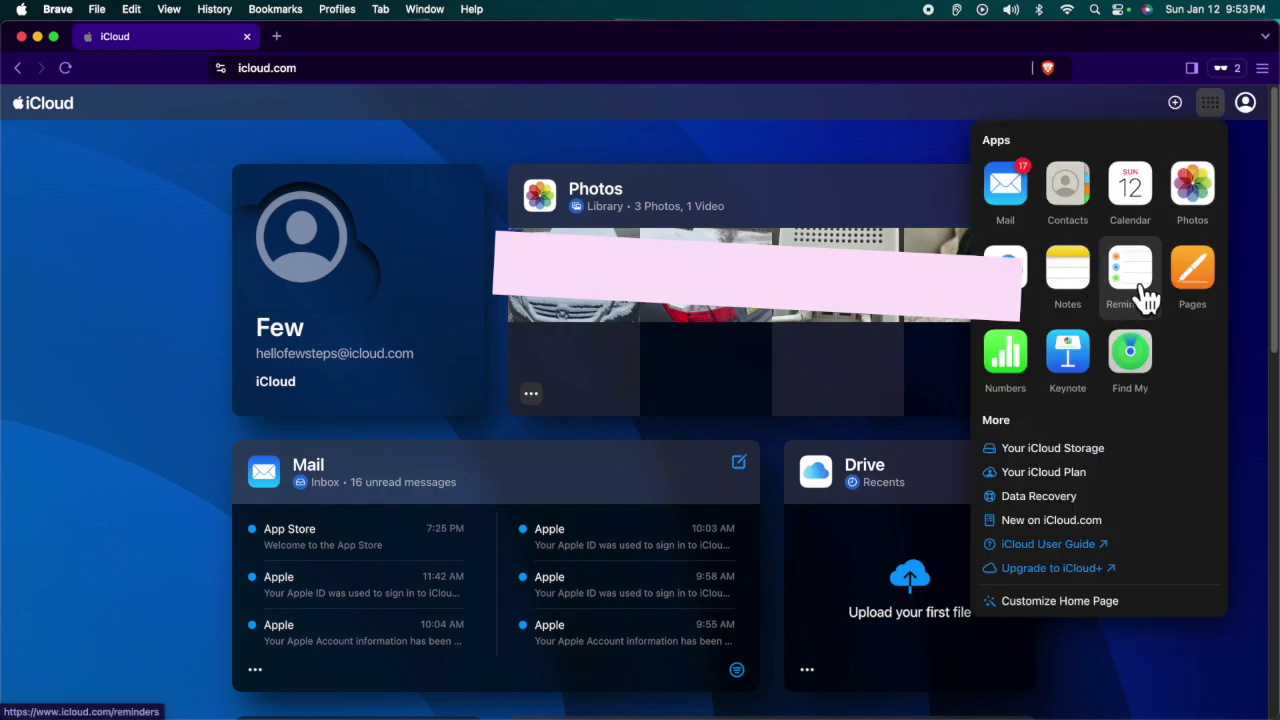